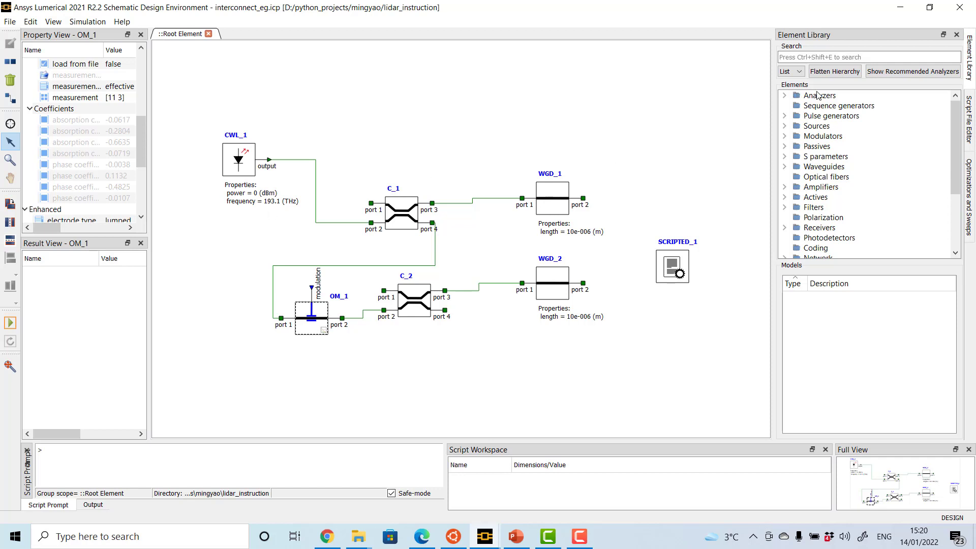
Browse the element library's optical source models and expand the modulator and waveguide categories
{"action": "left_click", "coordinate": [785, 127]}
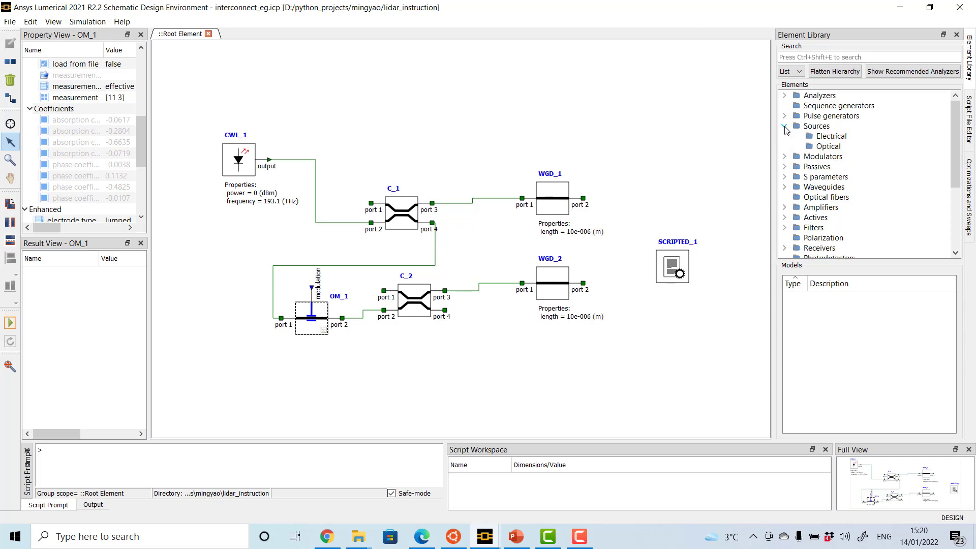
{"action": "left_click", "coordinate": [819, 147]}
{"action": "left_click", "coordinate": [820, 298]}
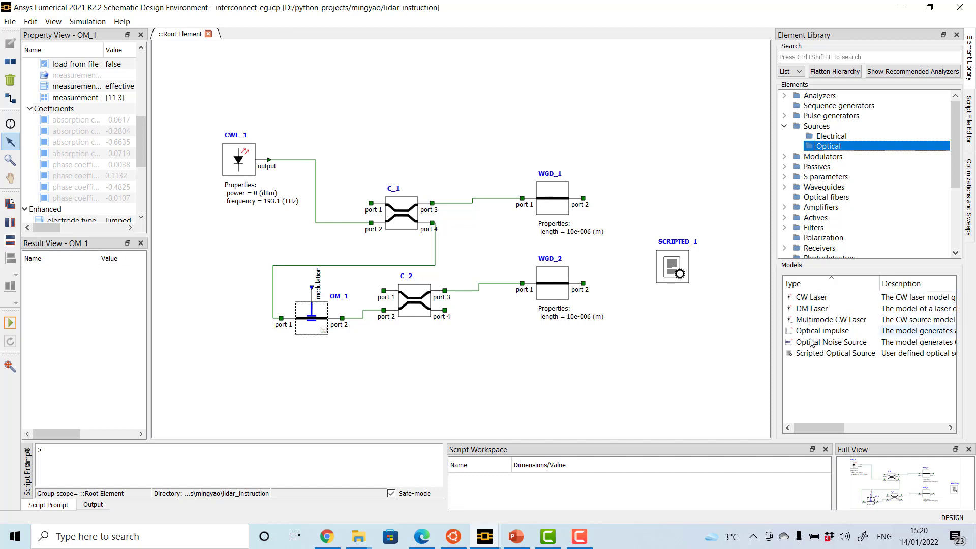
{"action": "left_click", "coordinate": [785, 157]}
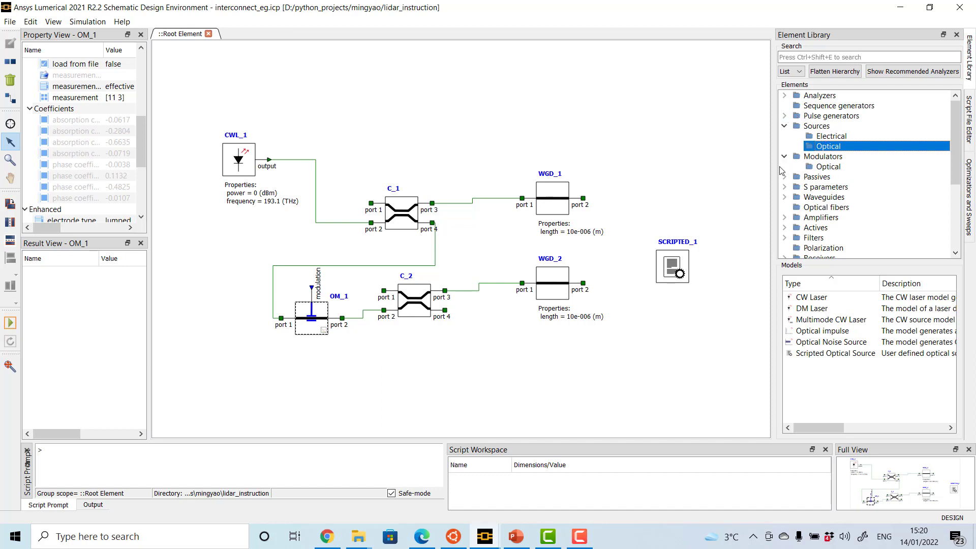
{"action": "left_click", "coordinate": [789, 198]}
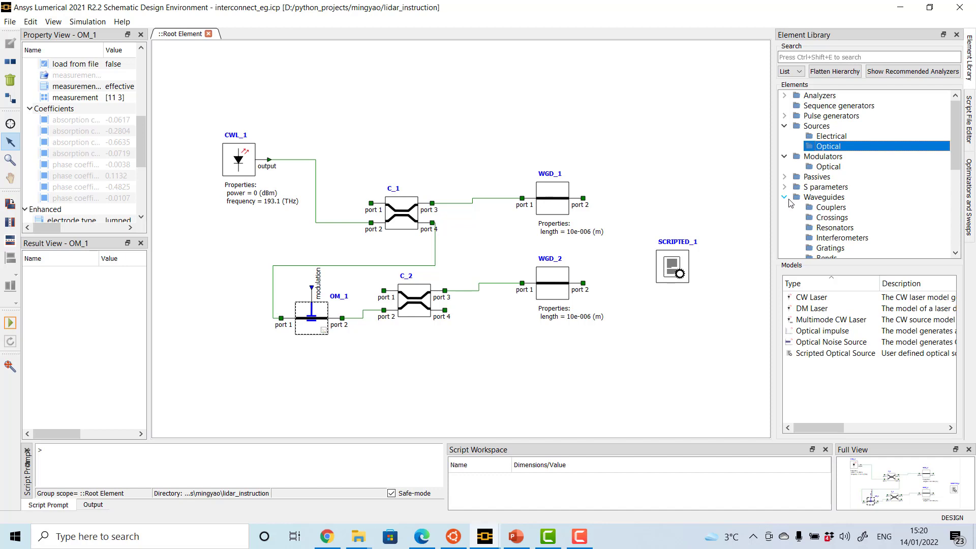
{"action": "left_click", "coordinate": [789, 199]}
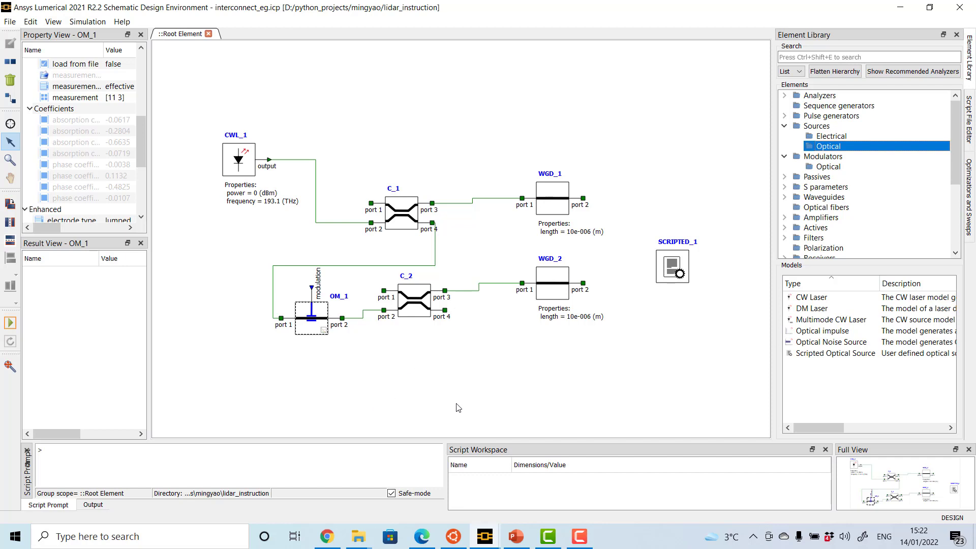
Open SCRIPTED_1 for editing and review its property list, port definitions and result definitions
{"action": "left_click", "coordinate": [660, 273]}
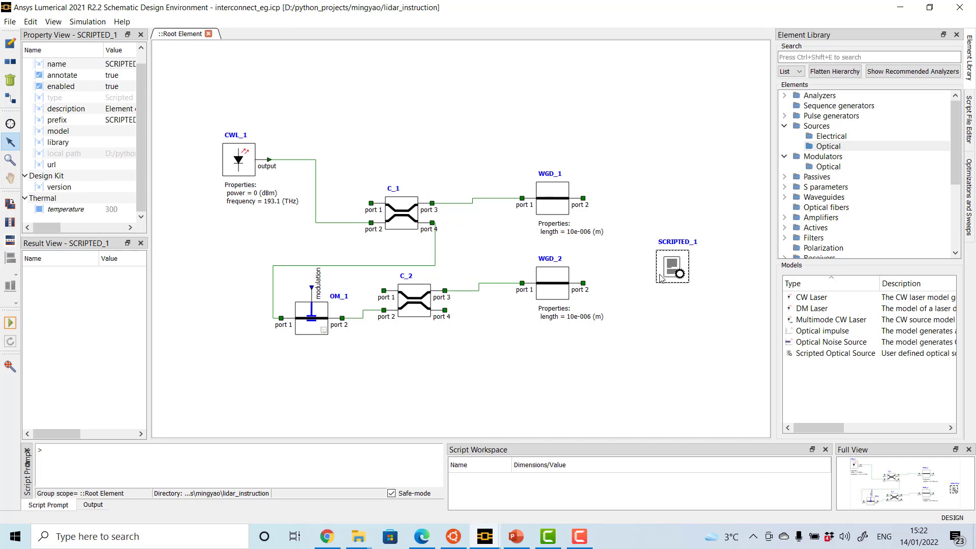
{"action": "right_click", "coordinate": [661, 278]}
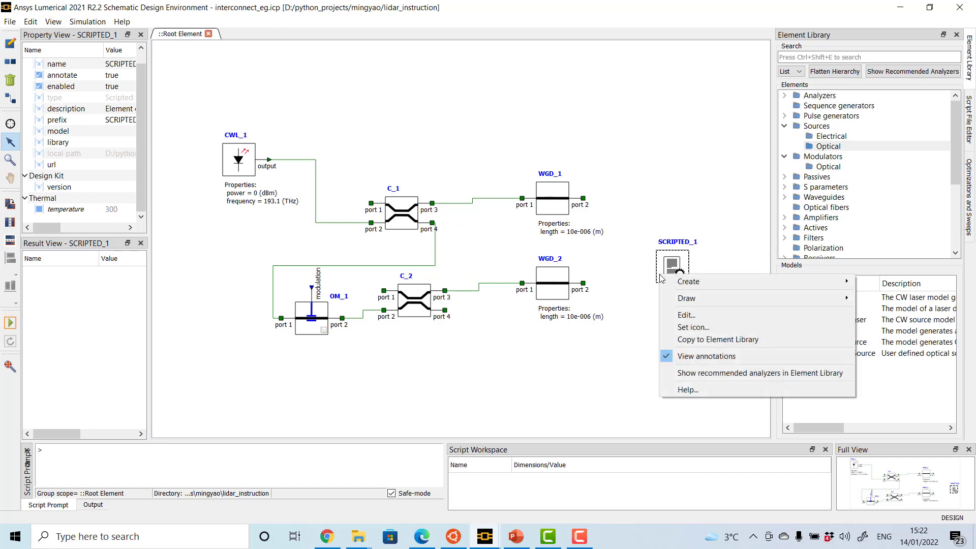
{"action": "left_click", "coordinate": [687, 316]}
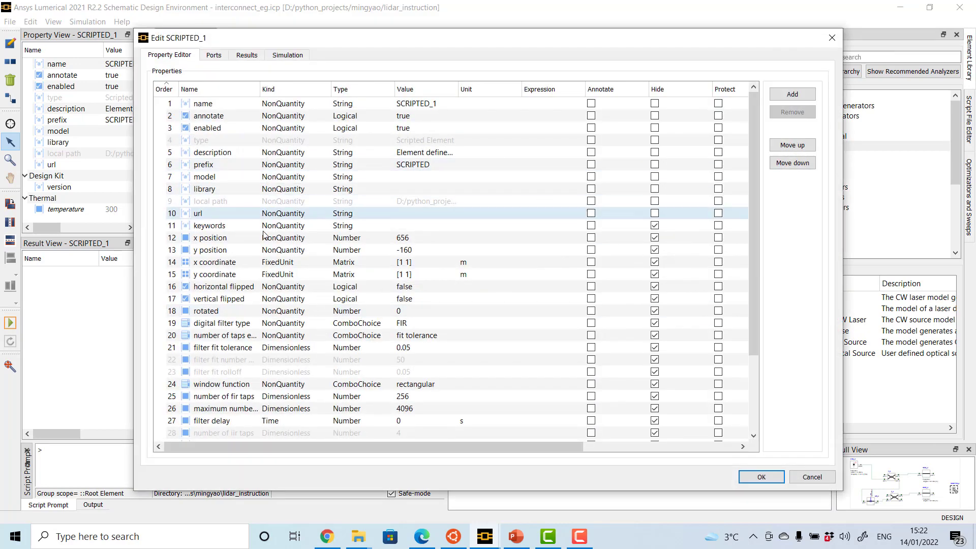
{"action": "scroll", "coordinate": [265, 237], "scroll_direction": "down", "scroll_amount": 3}
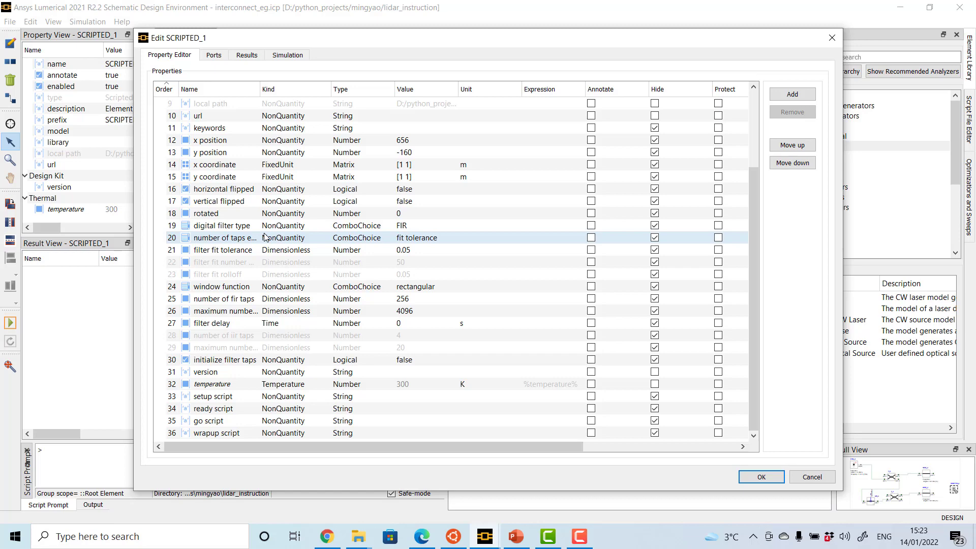
{"action": "scroll", "coordinate": [265, 237], "scroll_direction": "up", "scroll_amount": 3}
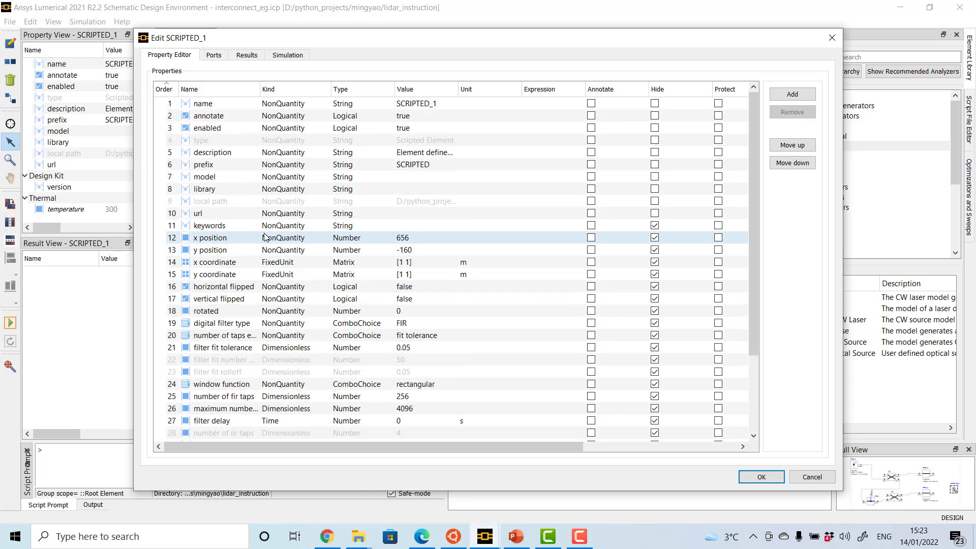
{"action": "left_click", "coordinate": [210, 57]}
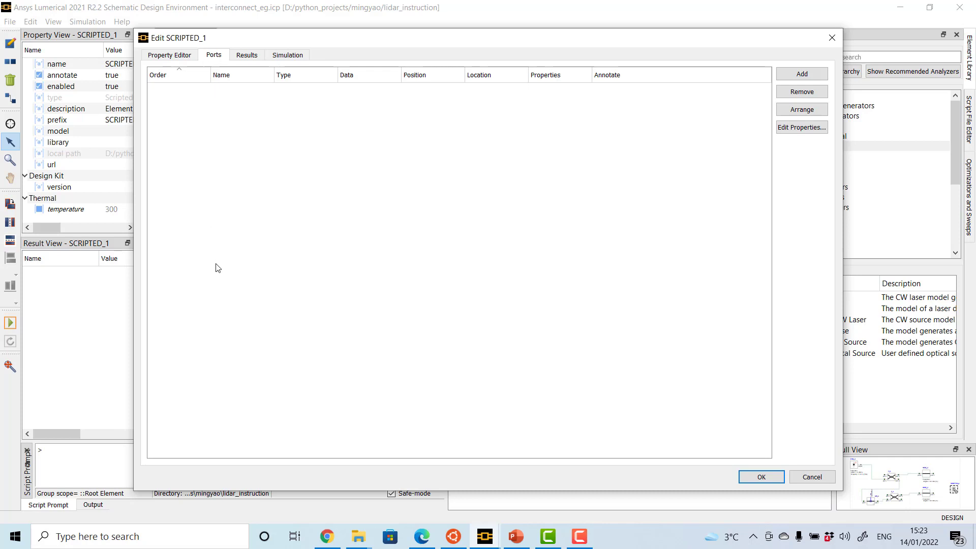
{"action": "left_click", "coordinate": [250, 59]}
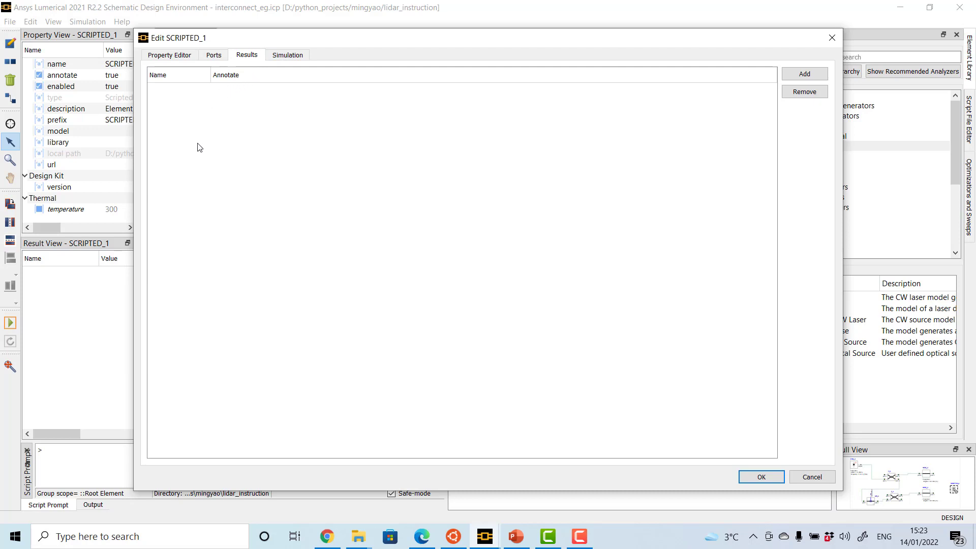
Review SCRIPTED_1's Setup, Ready, Go and Wrap-up simulation scripts, and close the editor without saving changes
{"action": "left_click", "coordinate": [288, 59]}
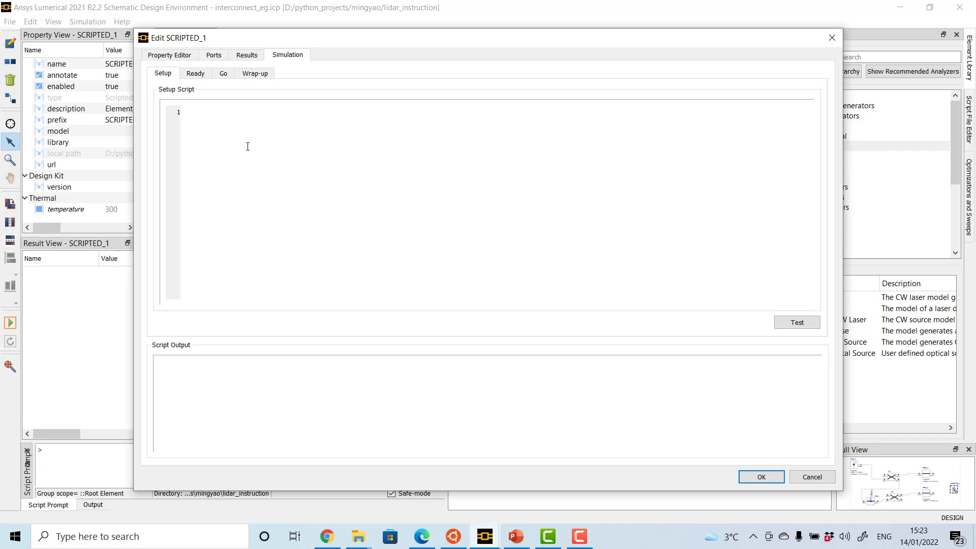
{"action": "left_click", "coordinate": [196, 75]}
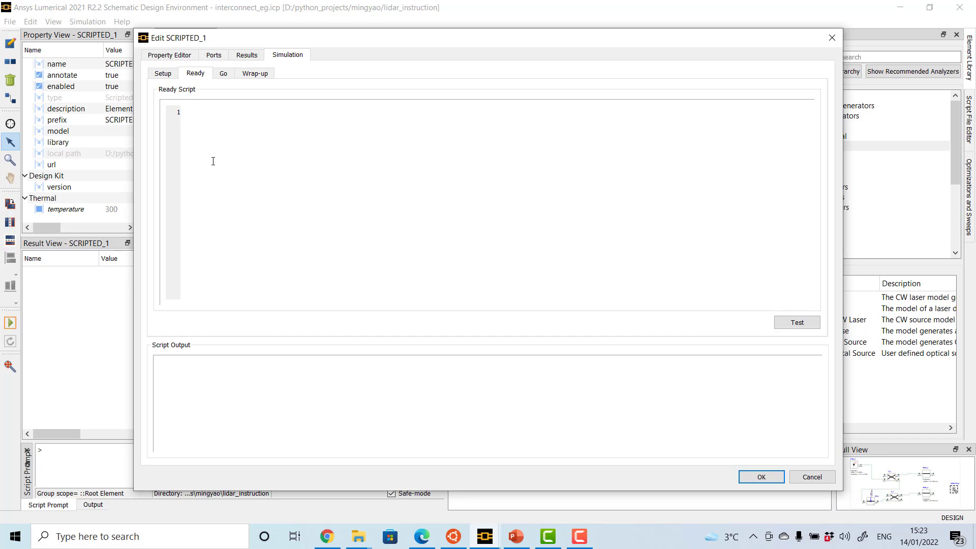
{"action": "left_click", "coordinate": [223, 75]}
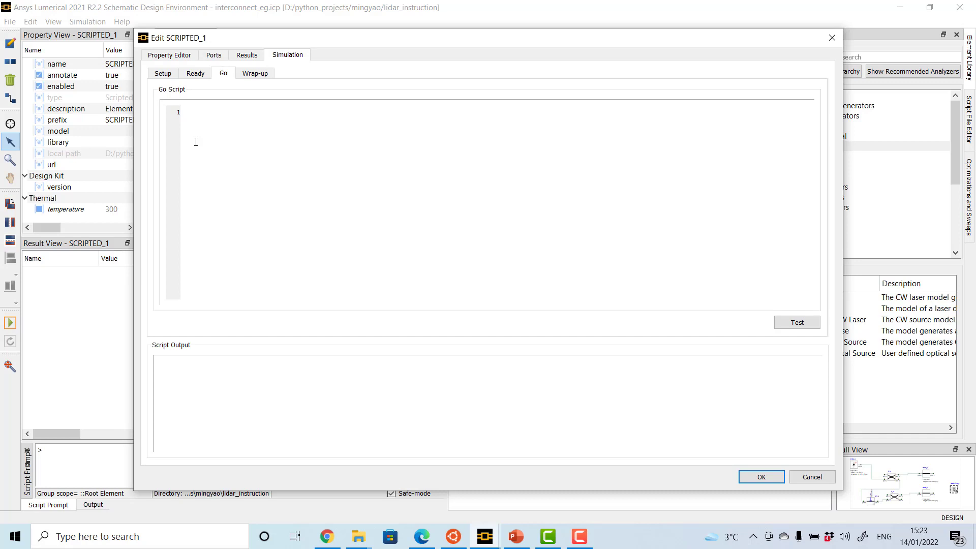
{"action": "left_click", "coordinate": [255, 74]}
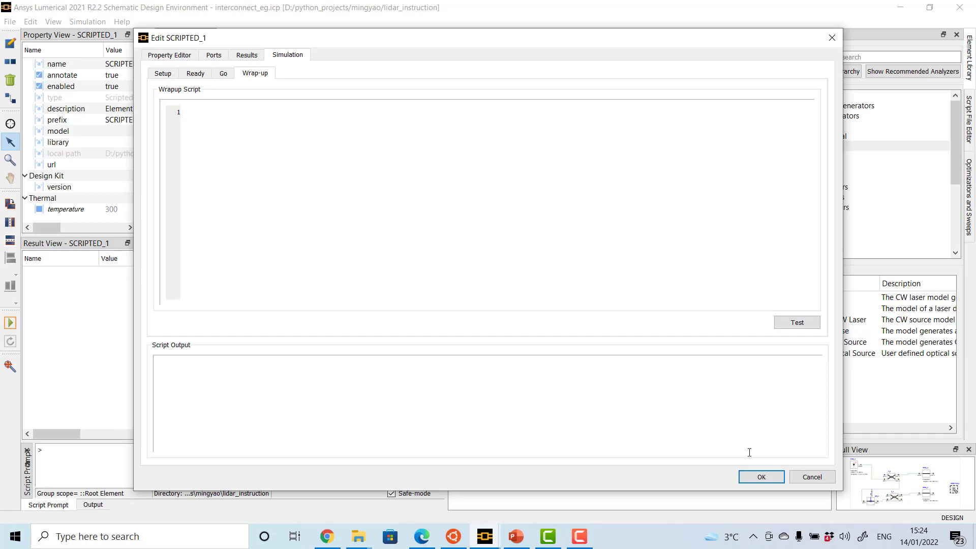
{"action": "left_click", "coordinate": [812, 476]}
Switch to the LIDAR_example.icp project window and widen the schematic area by narrowing the property and result views
{"action": "mouse_move", "coordinate": [485, 536]}
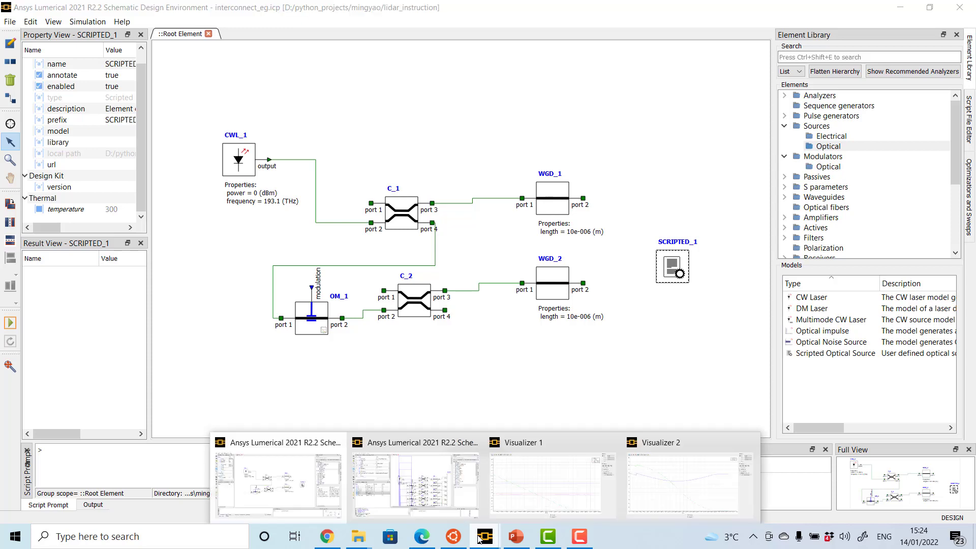
{"action": "left_click", "coordinate": [431, 483]}
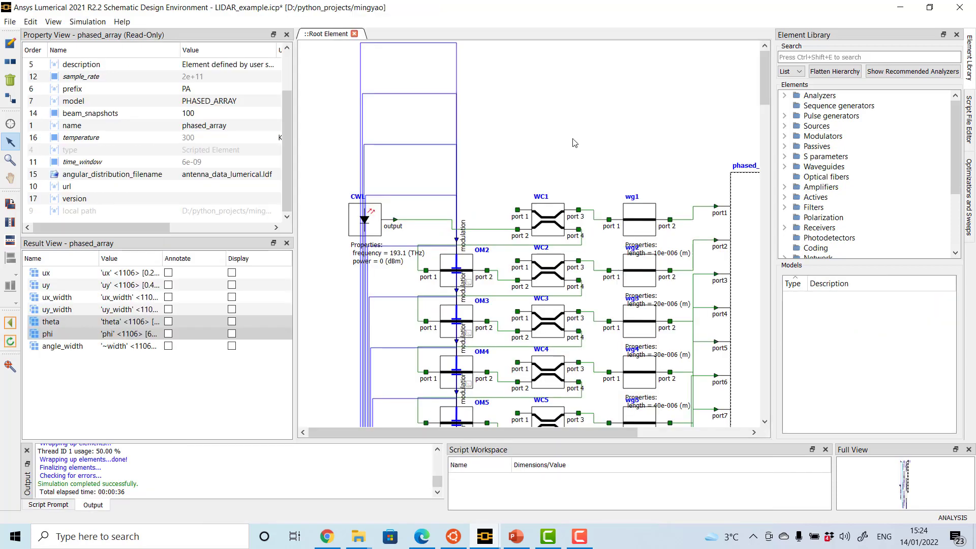
{"action": "left_click", "coordinate": [559, 143]}
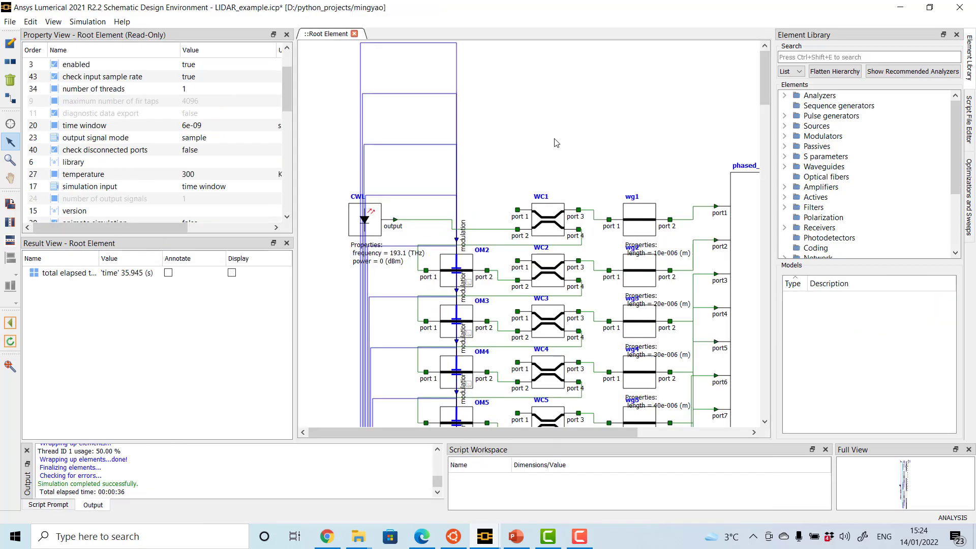
{"action": "scroll", "coordinate": [395, 206], "scroll_direction": "down", "scroll_amount": 1}
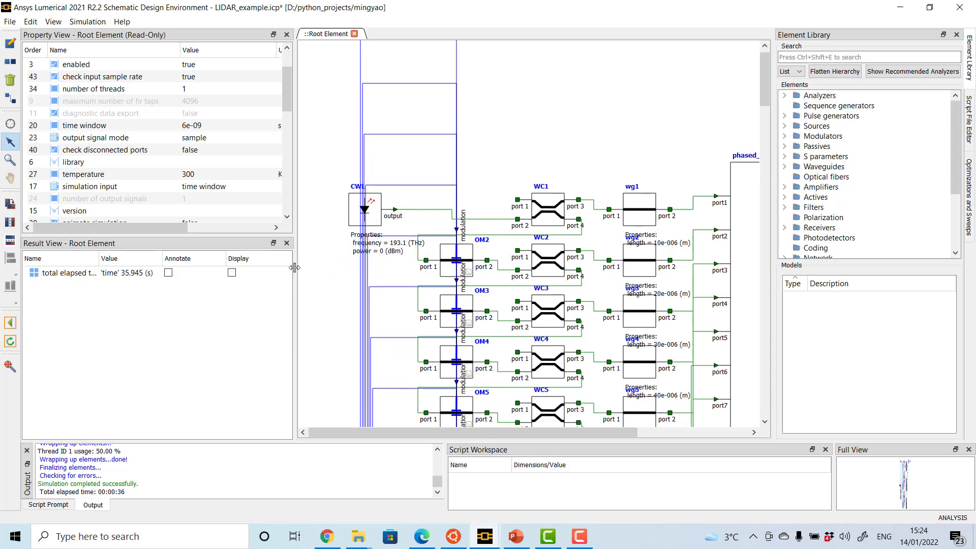
{"action": "left_click_drag", "start_coordinate": [294, 270], "coordinate": [182, 282]}
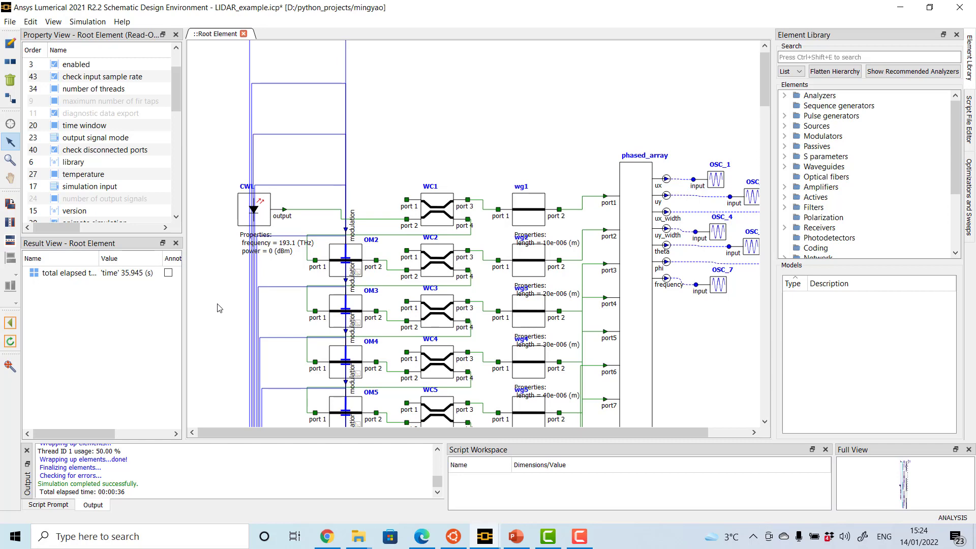
Examine the repeated modulator, coupler and waveguide rows feeding the phased array, down to the RAMP source and splitter
{"action": "scroll", "coordinate": [219, 308], "scroll_direction": "down", "scroll_amount": 2}
{"action": "scroll", "coordinate": [219, 308], "scroll_direction": "down", "scroll_amount": 9}
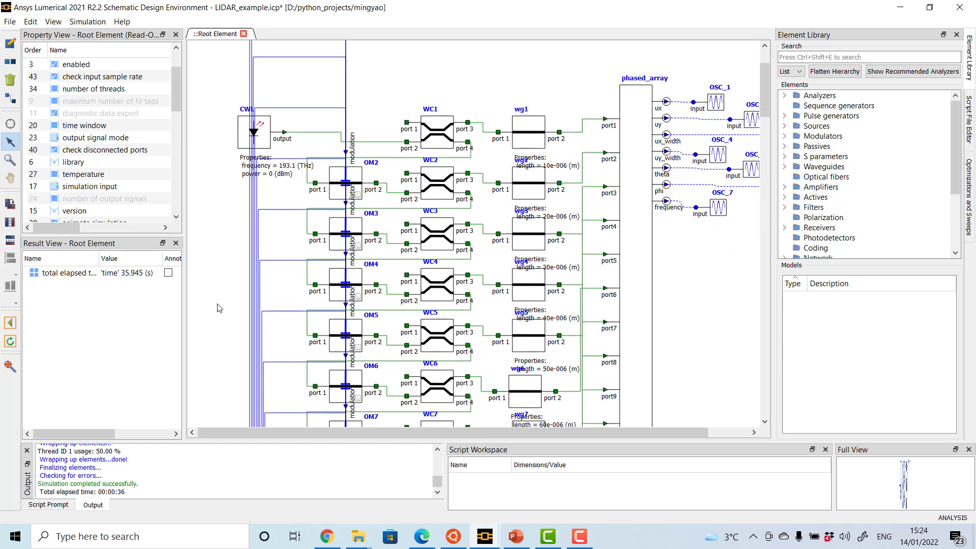
{"action": "scroll", "coordinate": [219, 308], "scroll_direction": "down", "scroll_amount": 6}
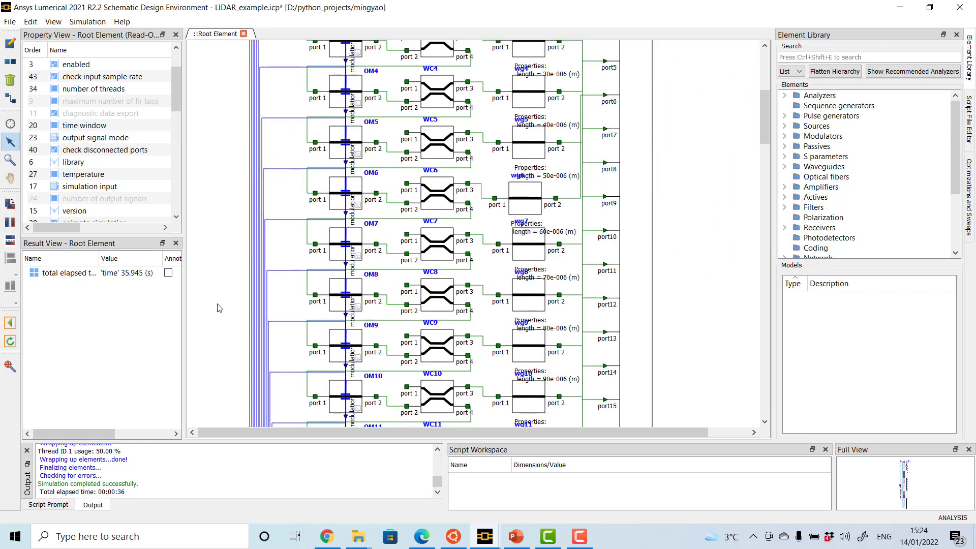
{"action": "scroll", "coordinate": [220, 308], "scroll_direction": "down", "scroll_amount": 11}
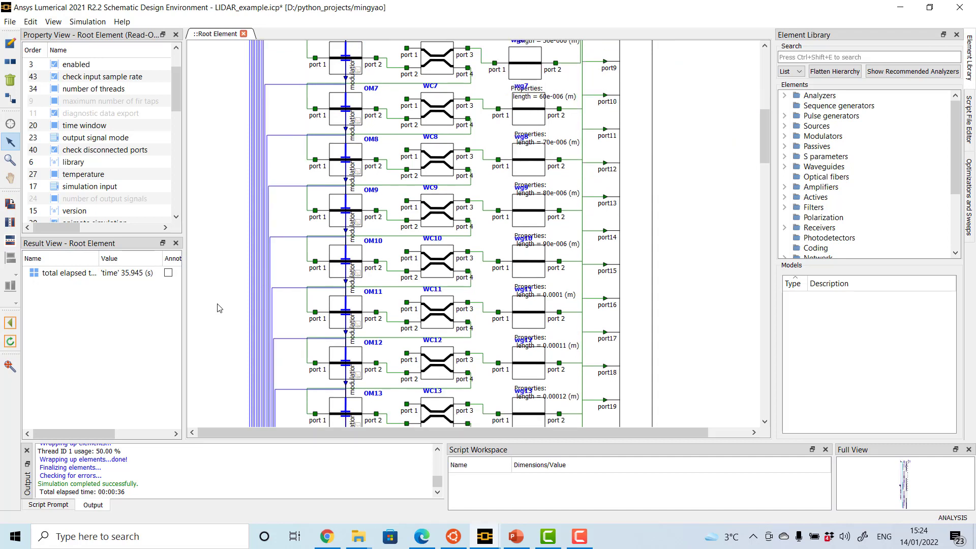
{"action": "scroll", "coordinate": [219, 308], "scroll_direction": "down", "scroll_amount": 6}
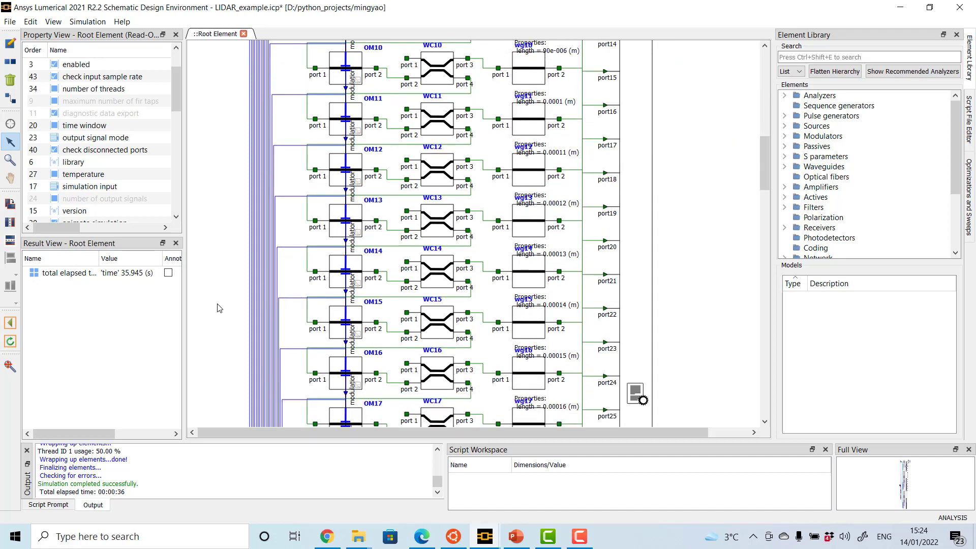
{"action": "scroll", "coordinate": [219, 308], "scroll_direction": "down", "scroll_amount": 10}
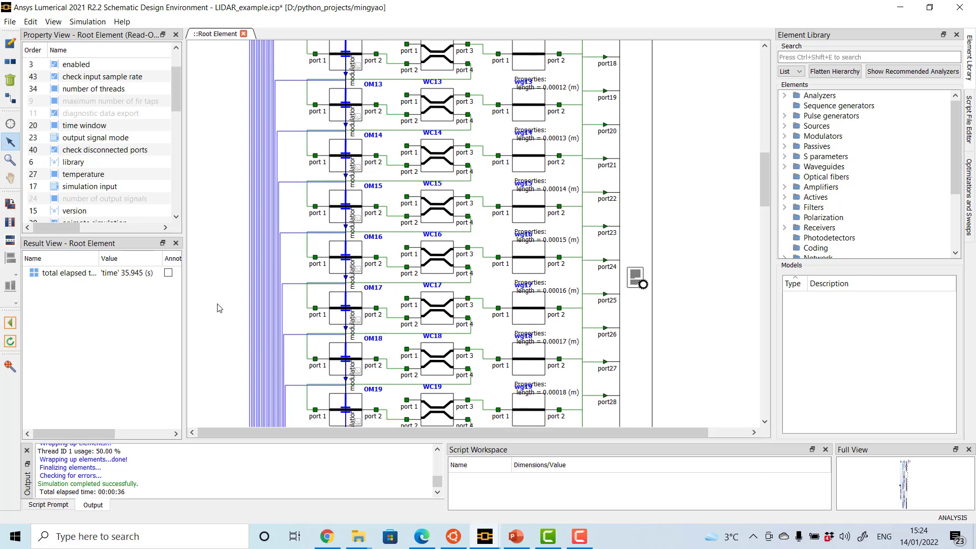
{"action": "scroll", "coordinate": [220, 308], "scroll_direction": "down", "scroll_amount": 1}
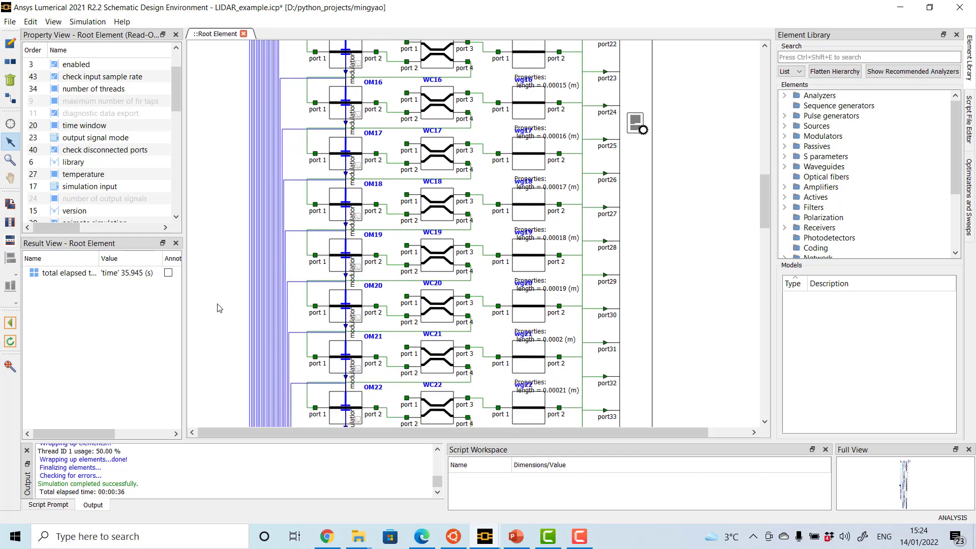
{"action": "scroll", "coordinate": [219, 309], "scroll_direction": "down", "scroll_amount": 4}
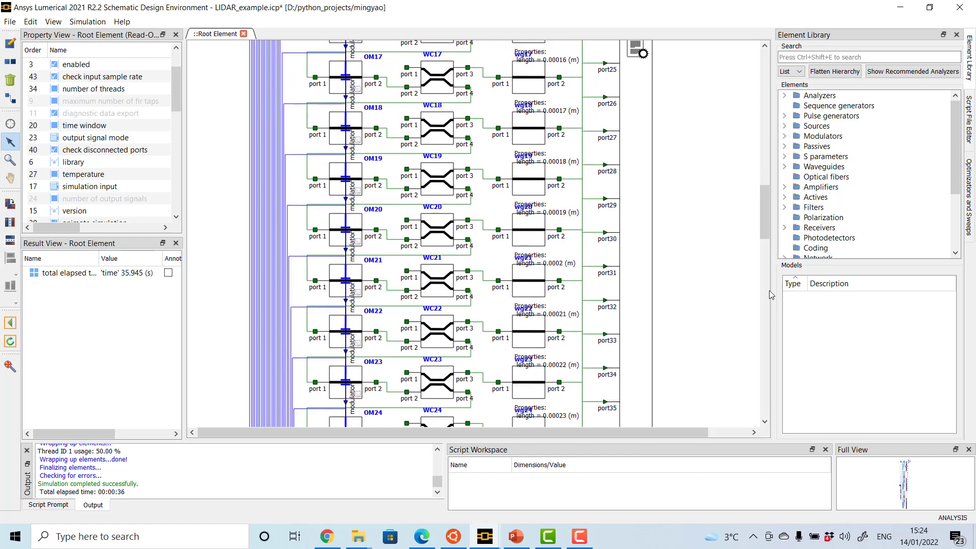
{"action": "left_click", "coordinate": [767, 294]}
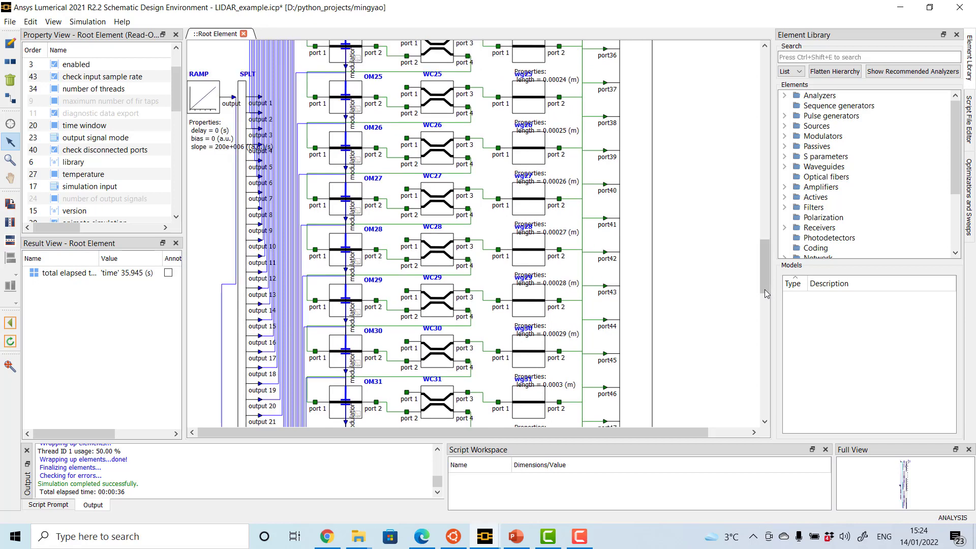
Select the RAMP source and inspect its property values, including saturation, delay, bias and slope
{"action": "left_click", "coordinate": [196, 110]}
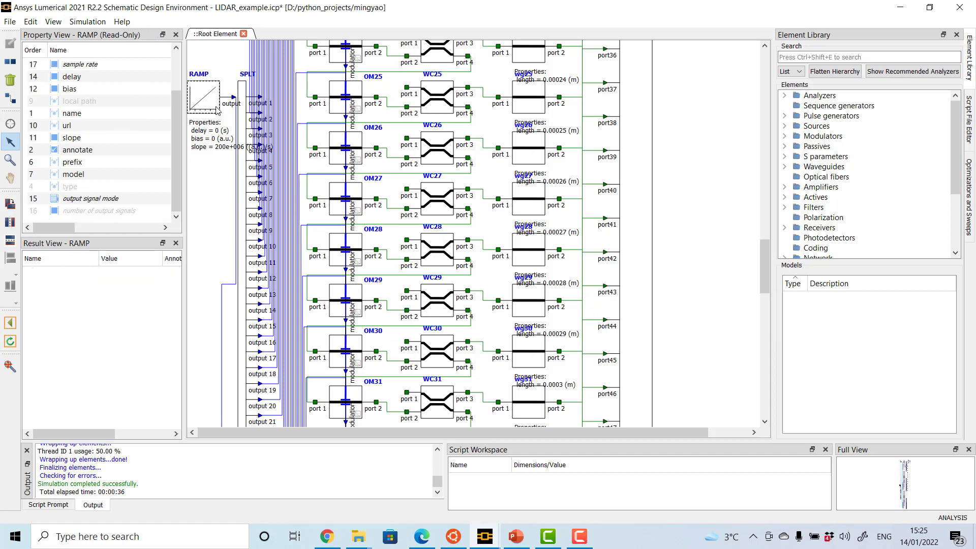
{"action": "left_click", "coordinate": [178, 81]}
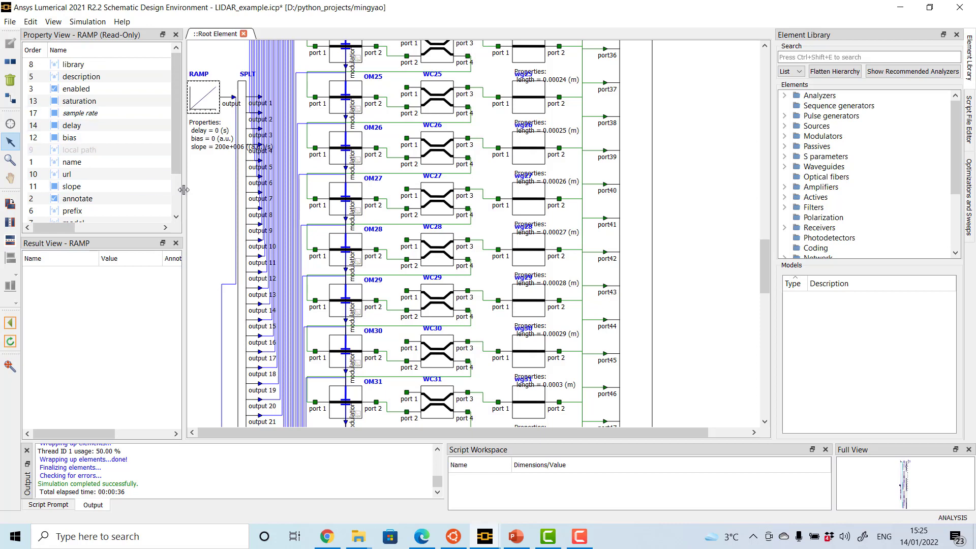
{"action": "left_click_drag", "start_coordinate": [184, 190], "coordinate": [240, 190]}
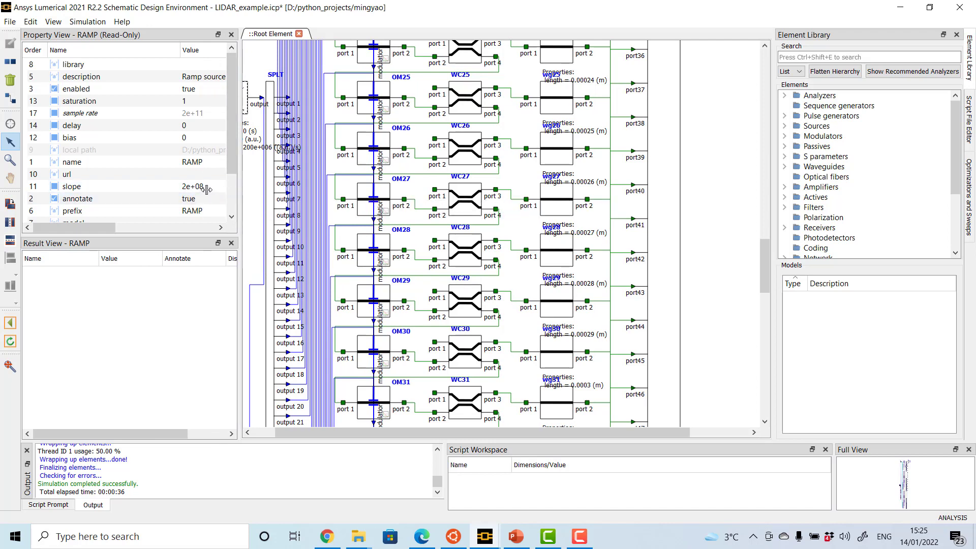
{"action": "left_click_drag", "start_coordinate": [204, 186], "coordinate": [201, 186]}
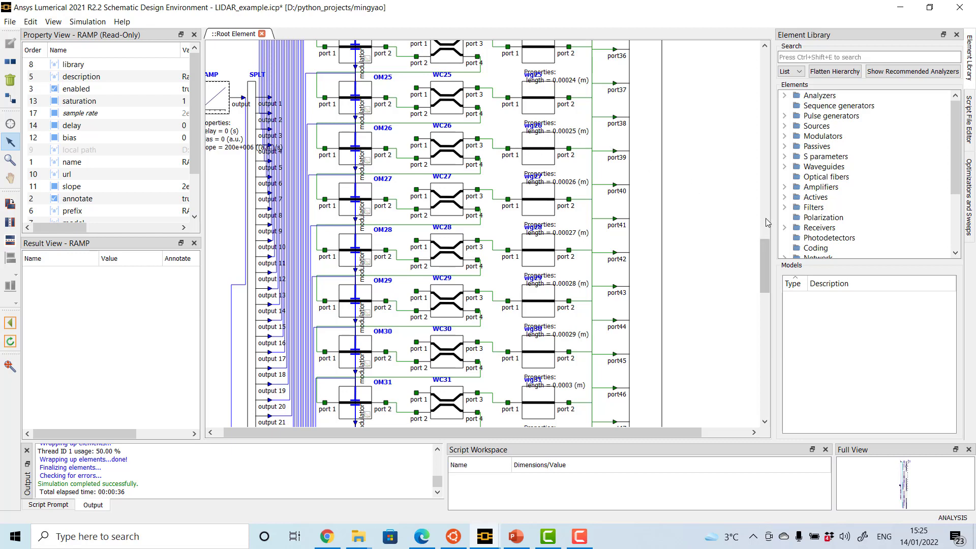
Select the phased_array element beside the first waveguide rows and review its available results, such as ux, uy, theta and phi
{"action": "scroll", "coordinate": [768, 222], "scroll_direction": "up", "scroll_amount": 7}
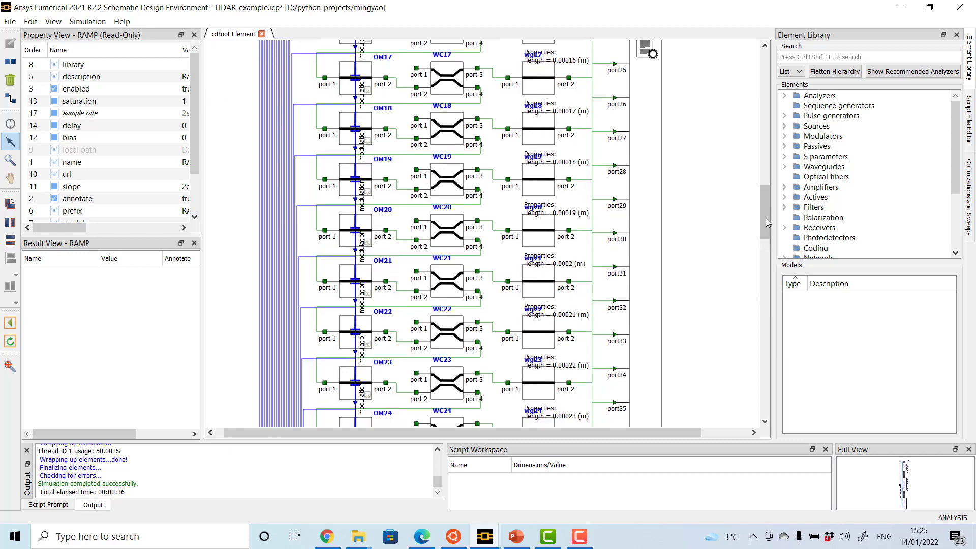
{"action": "left_click", "coordinate": [765, 133]}
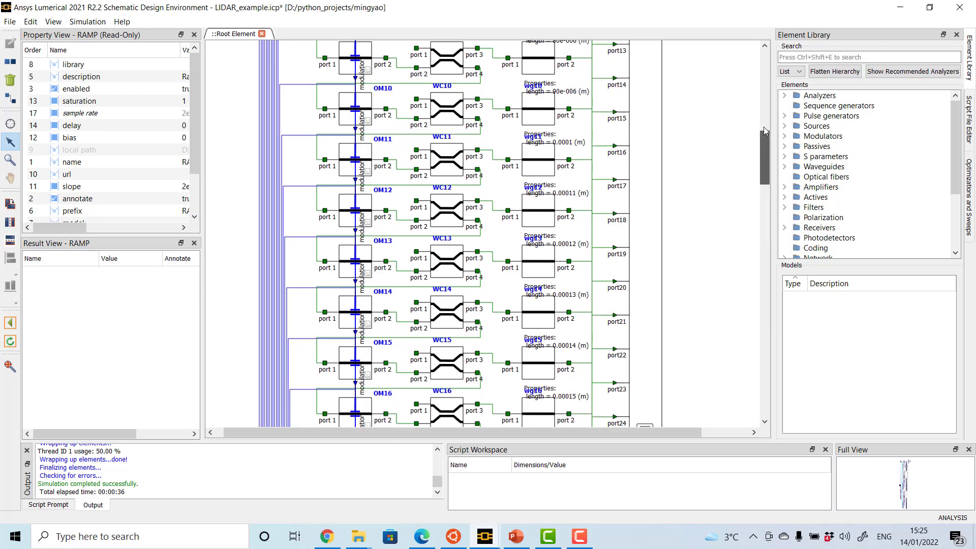
{"action": "left_click", "coordinate": [766, 89]}
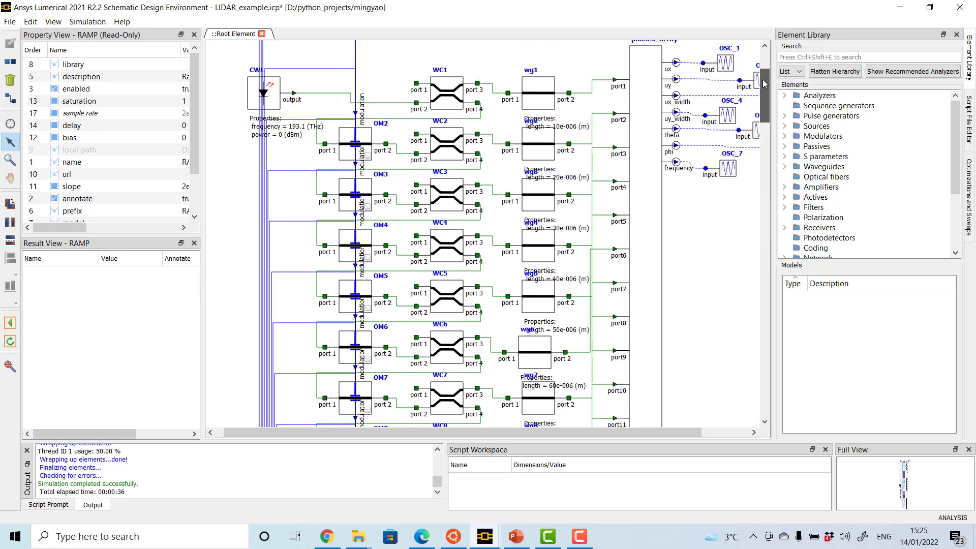
{"action": "scroll", "coordinate": [765, 81], "scroll_direction": "up", "scroll_amount": 1}
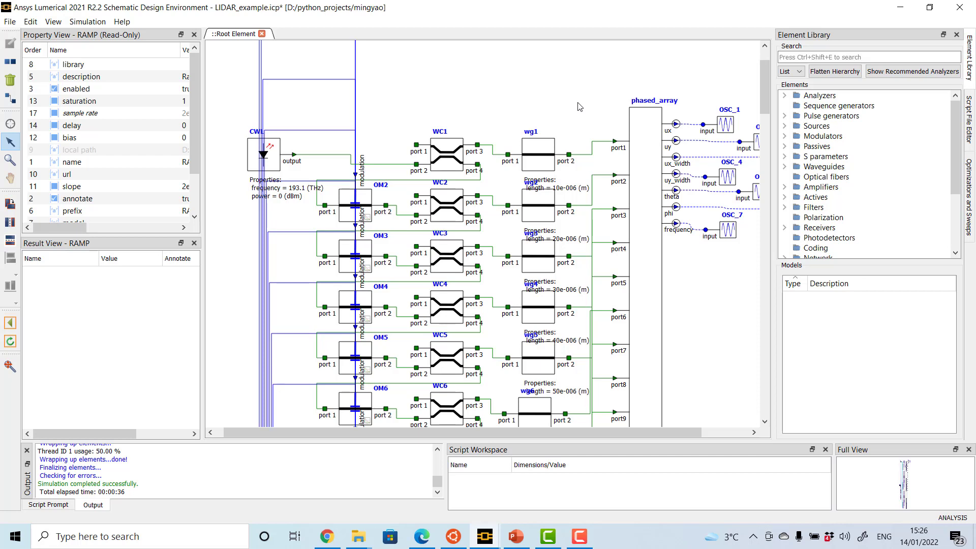
{"action": "left_click", "coordinate": [640, 128]}
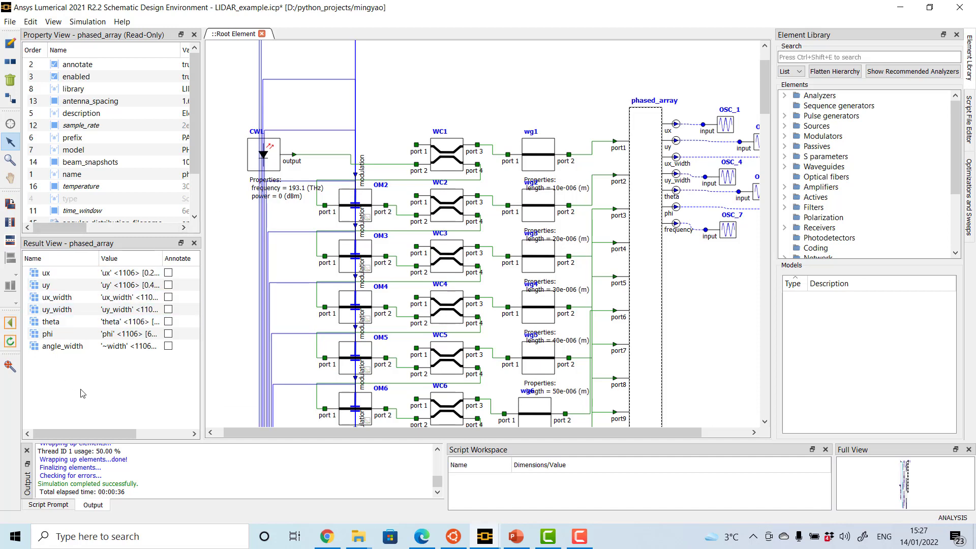
Examine the theta and phi curves over time in the Visualizer 2 window, and return to the LIDAR_example.icp schematic
{"action": "left_click", "coordinate": [495, 538]}
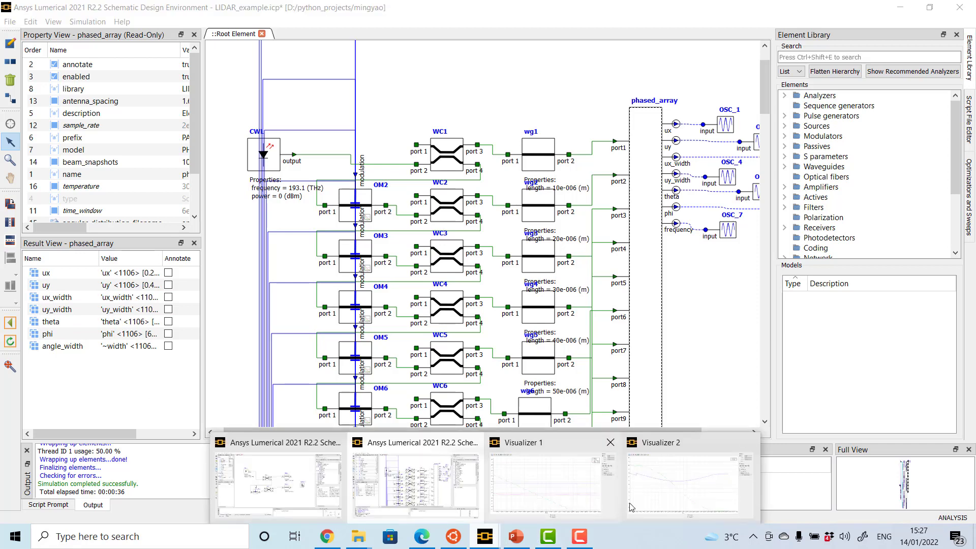
{"action": "left_click", "coordinate": [645, 503]}
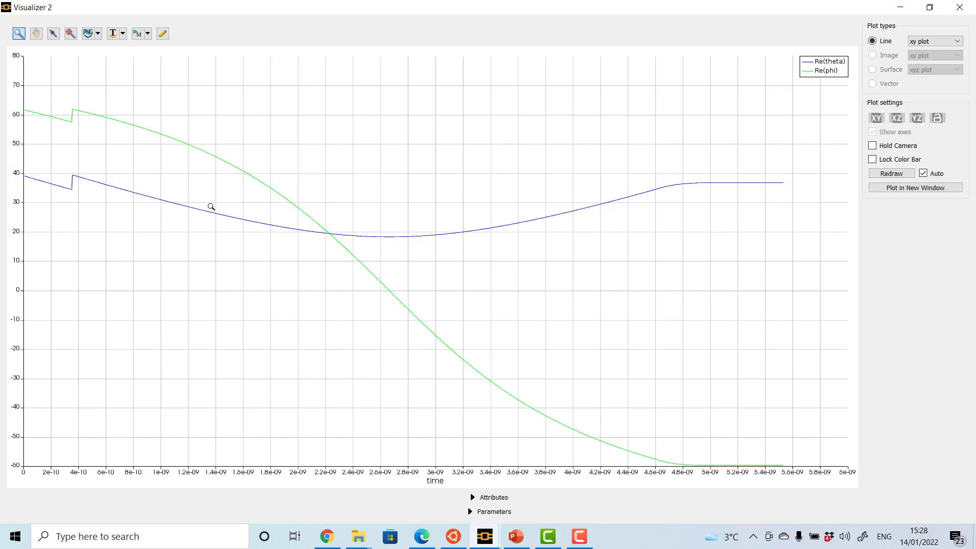
{"action": "mouse_move", "coordinate": [66, 118]}
{"action": "mouse_move", "coordinate": [492, 538]}
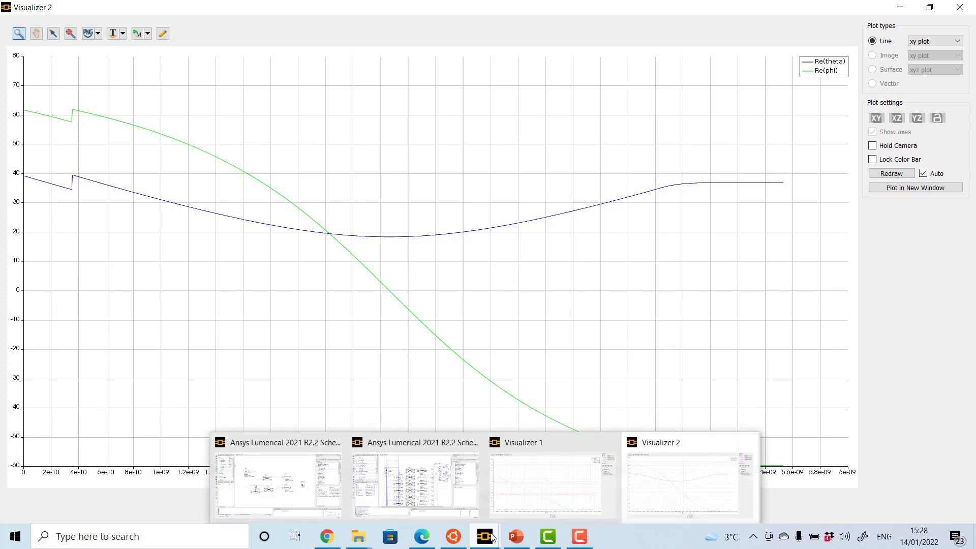
{"action": "left_click", "coordinate": [416, 488]}
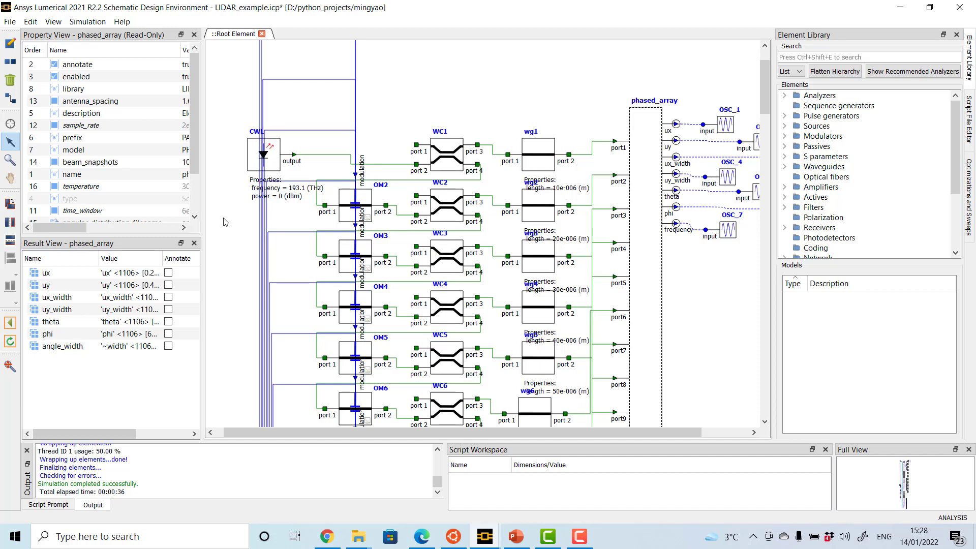
Select modulator OM2, widen the property view, and inspect its property values and units, including modes, electrode type and measurement type
{"action": "left_click", "coordinate": [370, 194]}
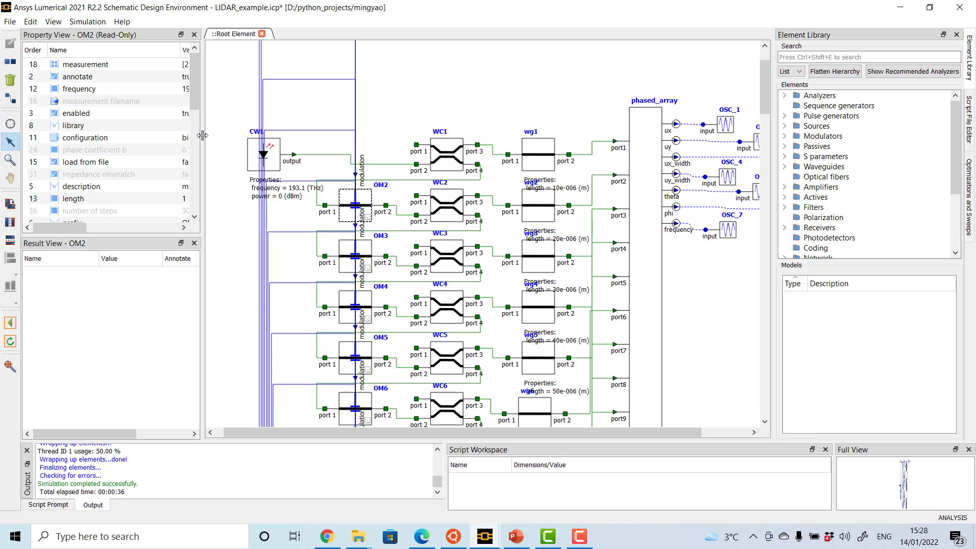
{"action": "left_click_drag", "start_coordinate": [203, 136], "coordinate": [248, 188]}
{"action": "left_click", "coordinate": [247, 138]}
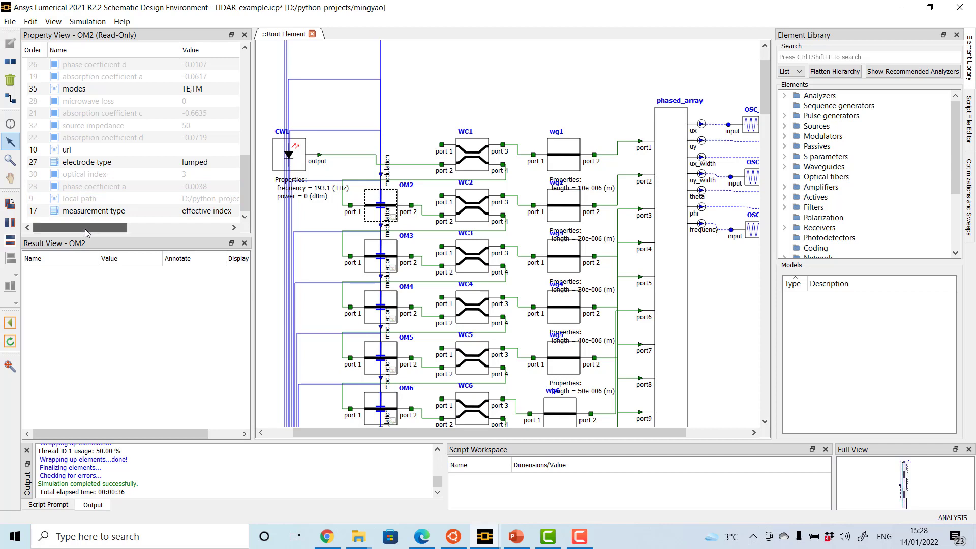
{"action": "left_click_drag", "start_coordinate": [85, 229], "coordinate": [131, 228]}
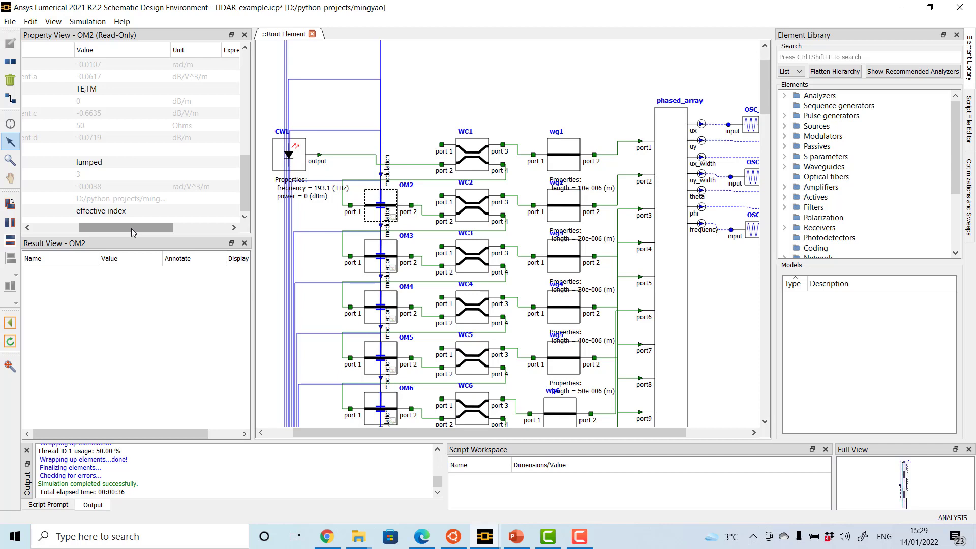
{"action": "left_click", "coordinate": [50, 227]}
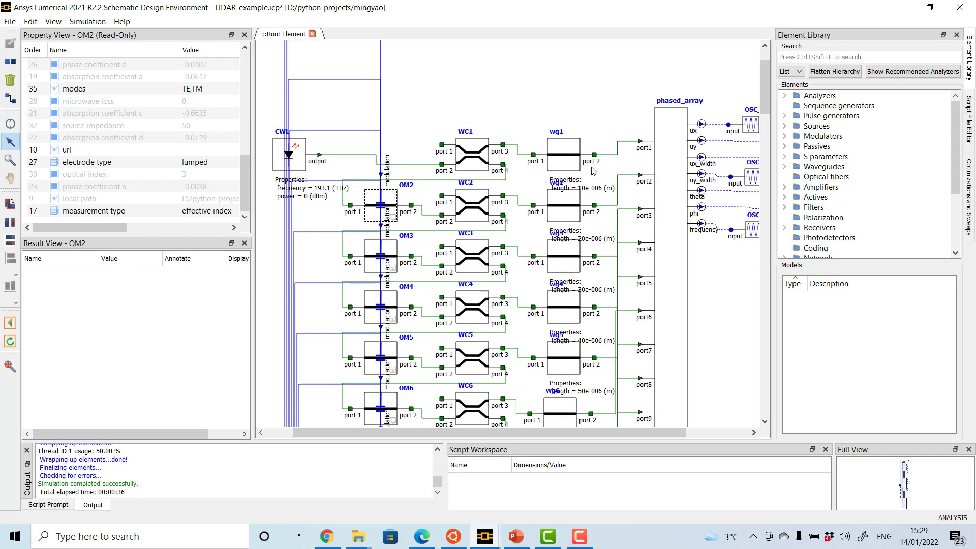
Select waveguide coupler WC1 and inspect its properties, including configuration, mode labels, insertion loss and both coupling coefficients
{"action": "left_click", "coordinate": [478, 148]}
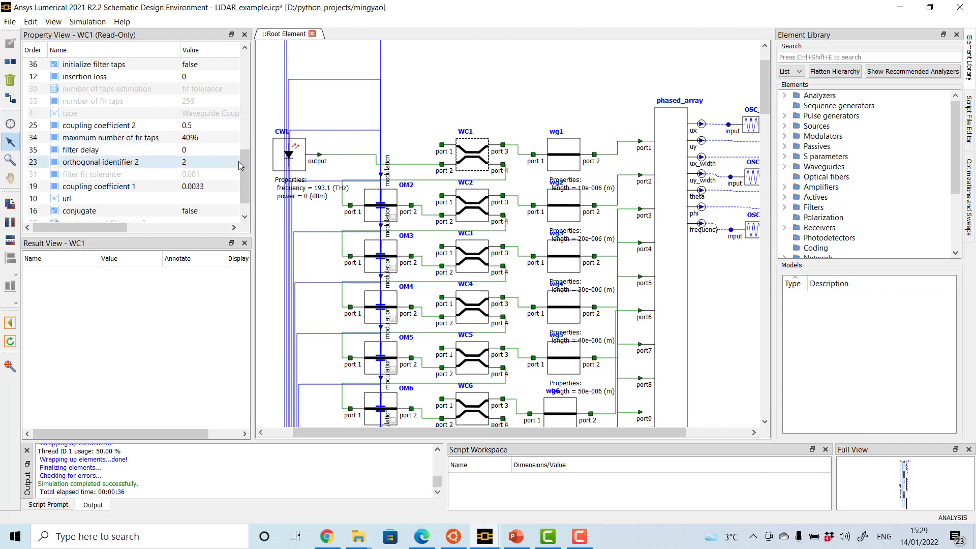
{"action": "left_click_drag", "start_coordinate": [246, 170], "coordinate": [253, 91]}
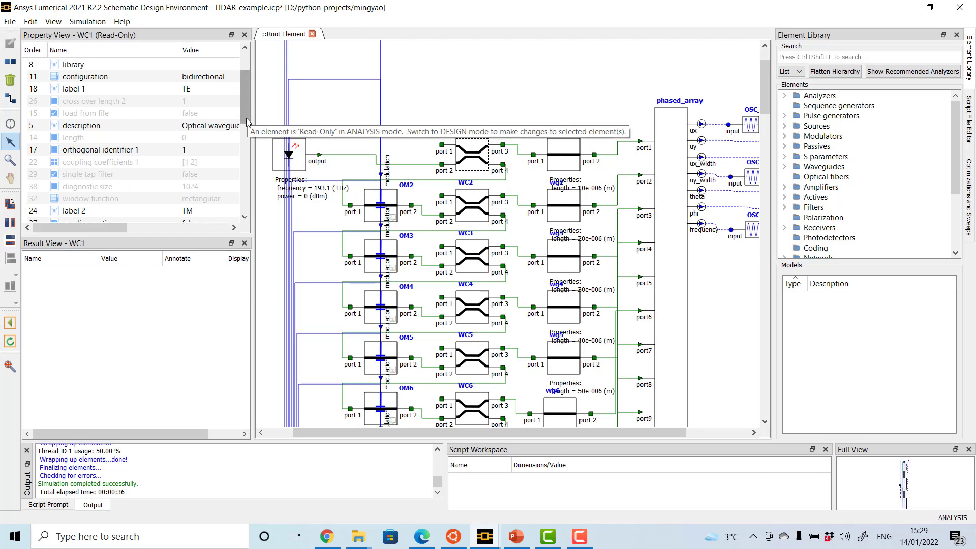
{"action": "left_click_drag", "start_coordinate": [246, 121], "coordinate": [249, 167]}
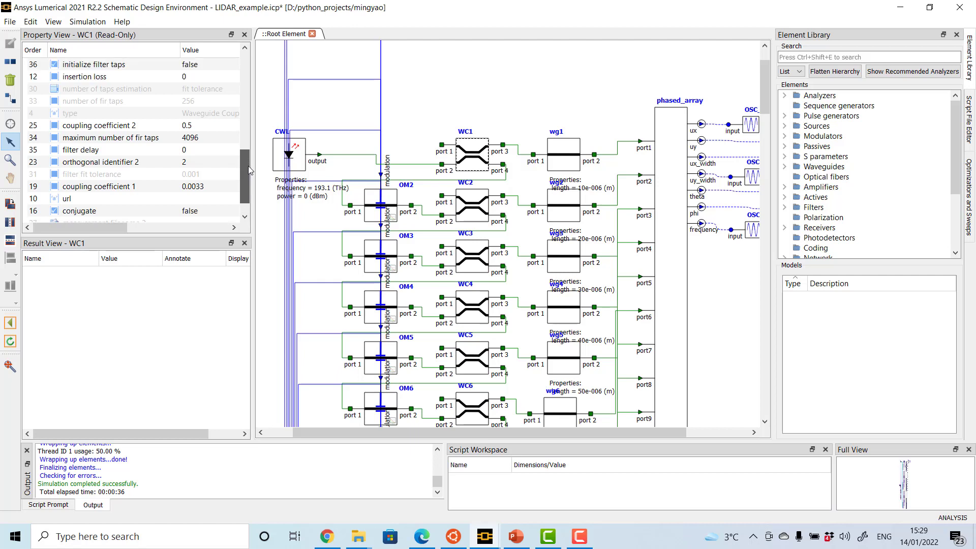